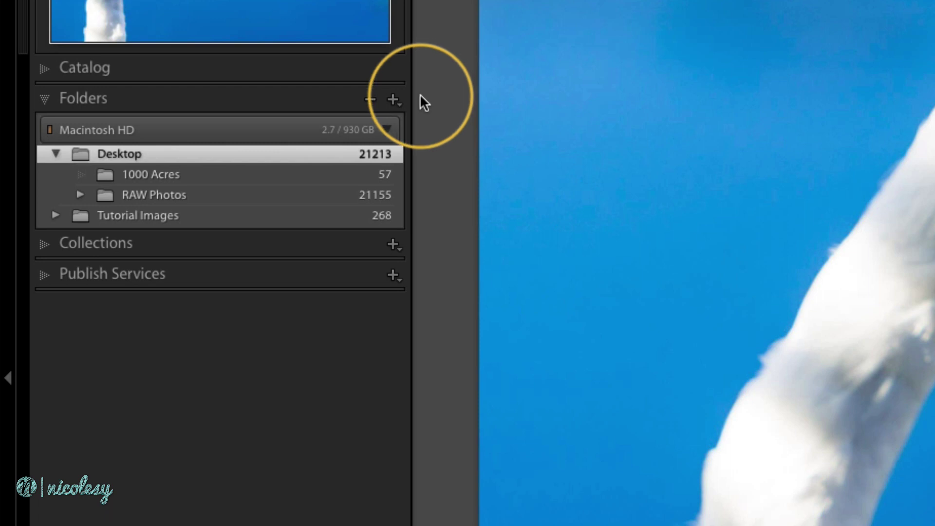
# Step: Reveal the 1000 Acres folder in Finder, showing it beside RAW Photos on the Desktop
pyautogui.rightClick(221, 172)
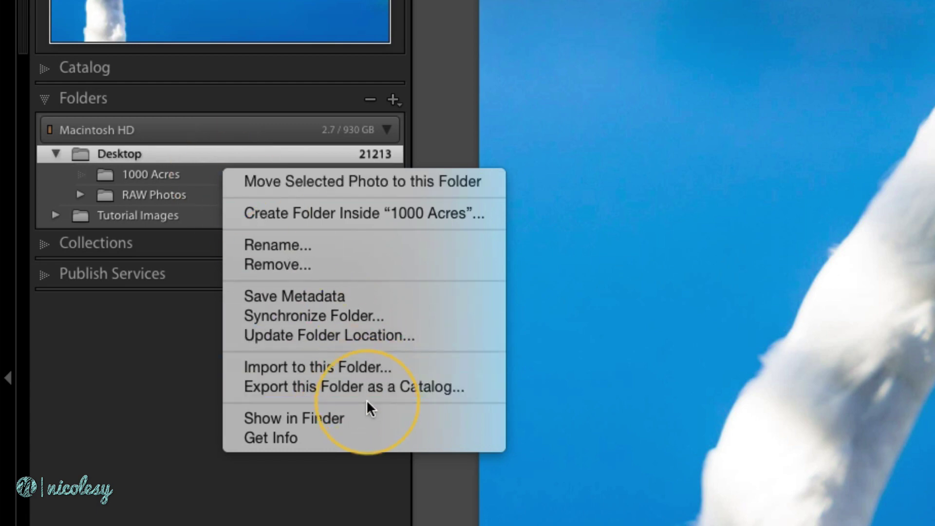
pyautogui.click(373, 420)
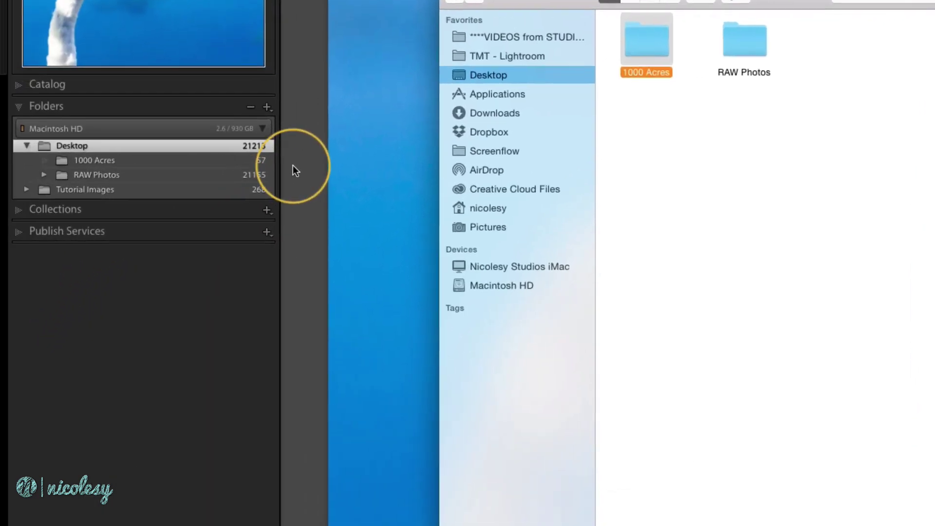
# Step: Back in Lightroom, try Path From Volume and Folder And Path labels, then keep Folder Name Only
pyautogui.click(300, 144)
pyautogui.click(277, 107)
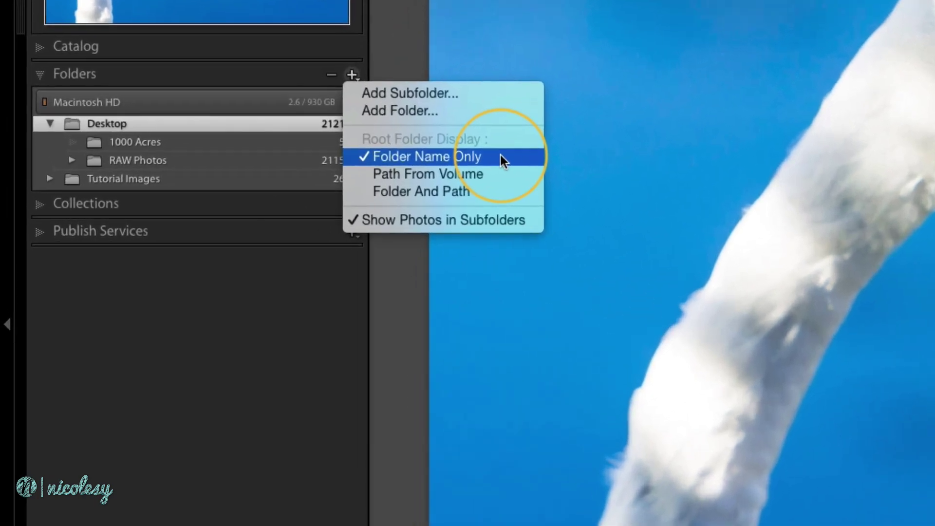
pyautogui.click(509, 174)
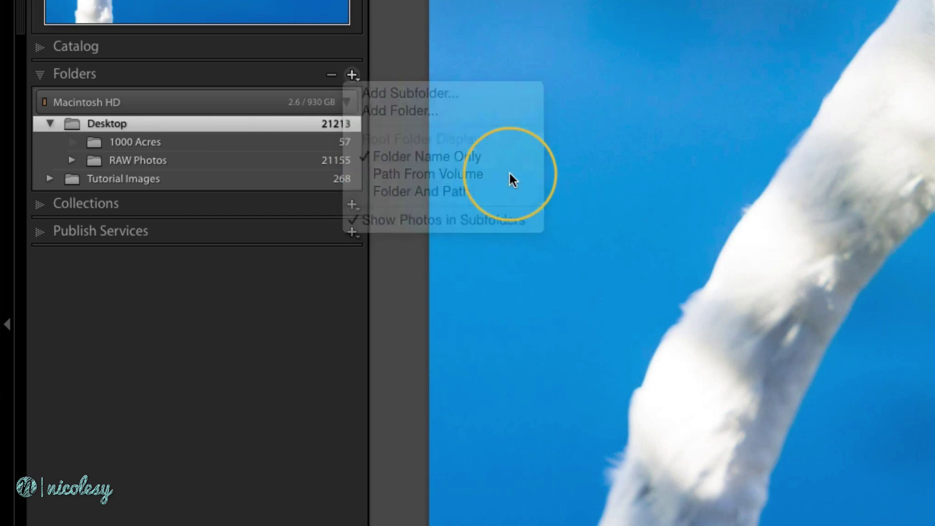
pyautogui.click(353, 75)
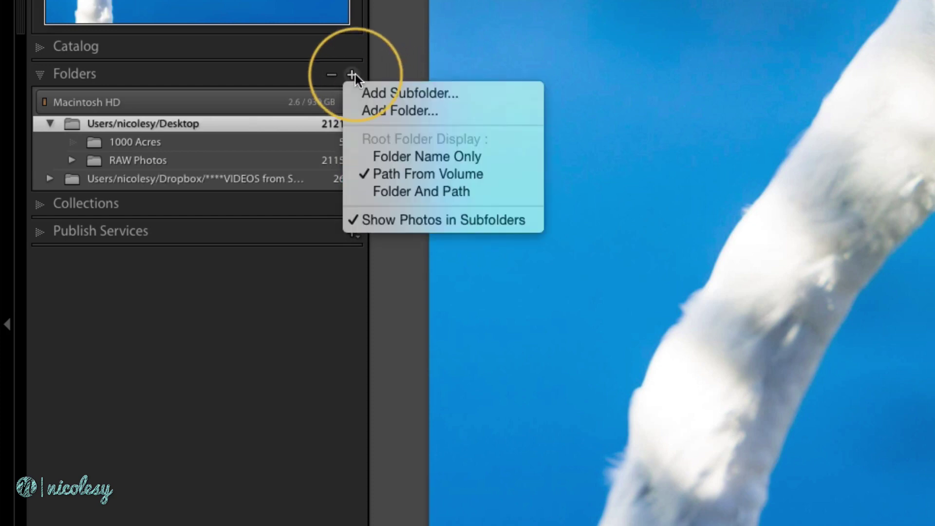
pyautogui.click(483, 191)
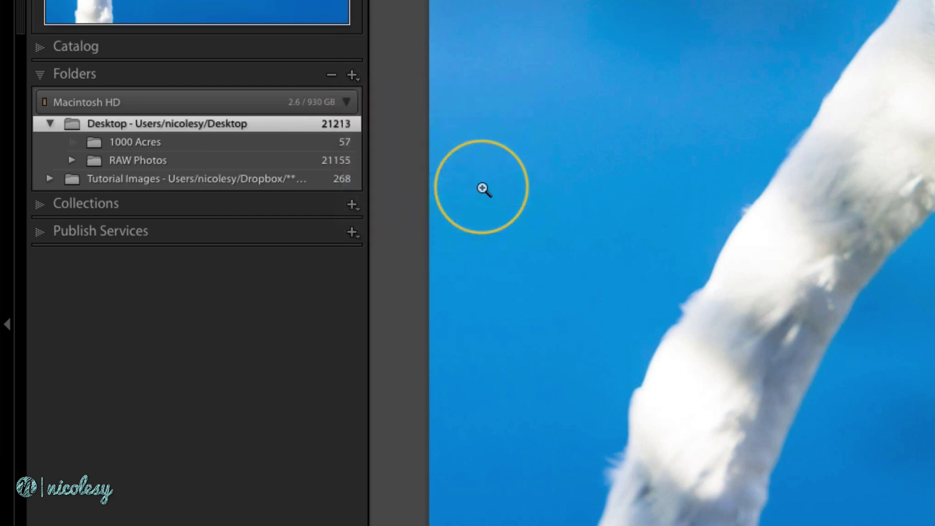
pyautogui.click(458, 156)
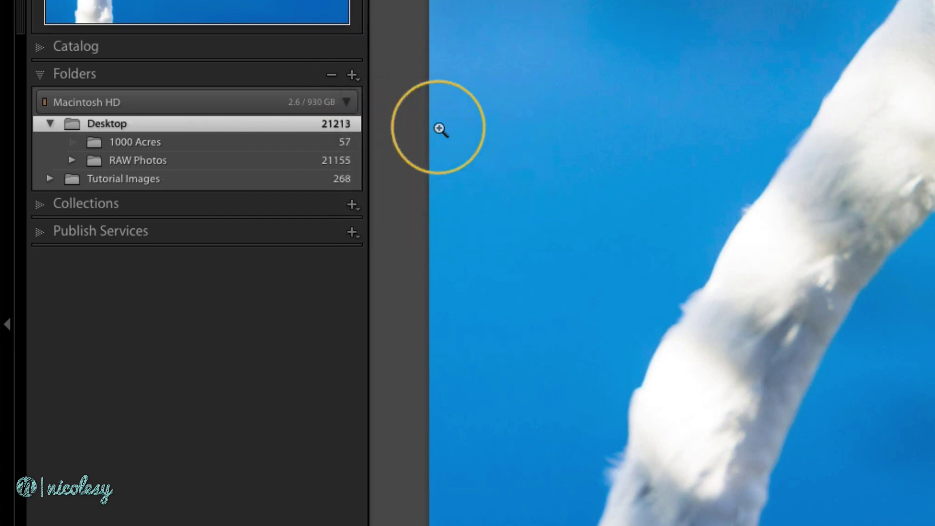
pyautogui.click(353, 75)
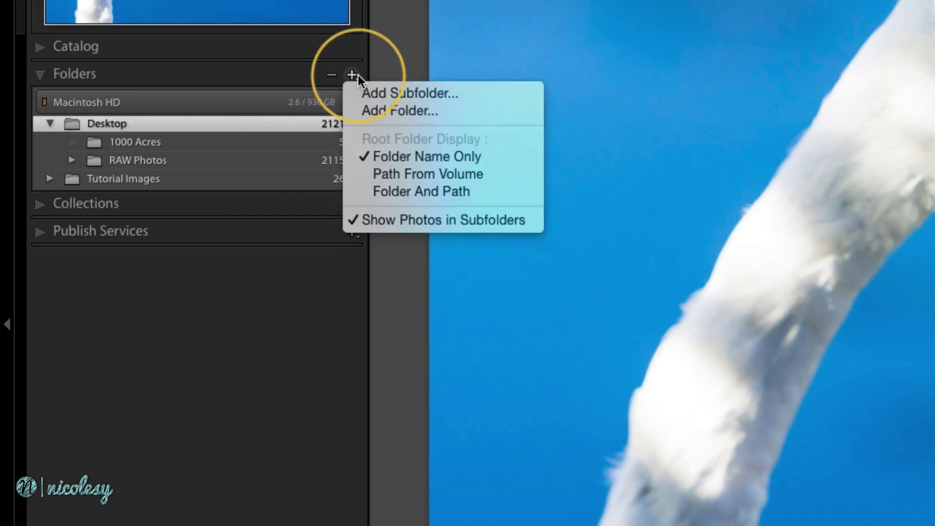
pyautogui.click(472, 222)
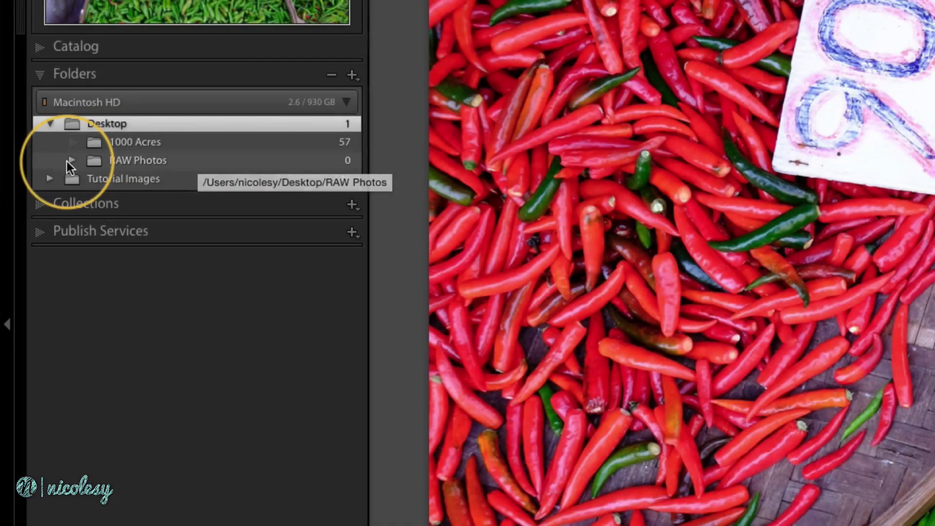
# Step: Expand RAW Photos, *RAW - General and 2014 to reveal the year folders
pyautogui.click(68, 162)
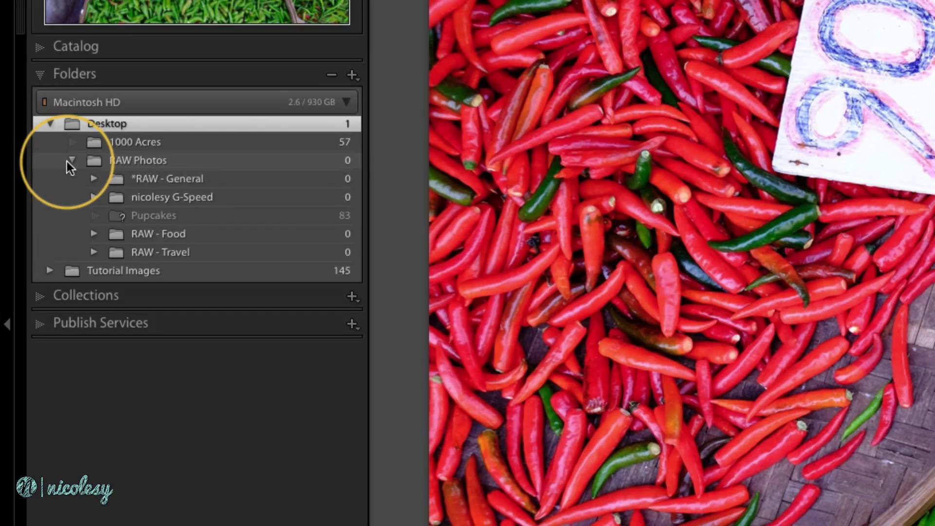
pyautogui.click(93, 178)
pyautogui.click(116, 197)
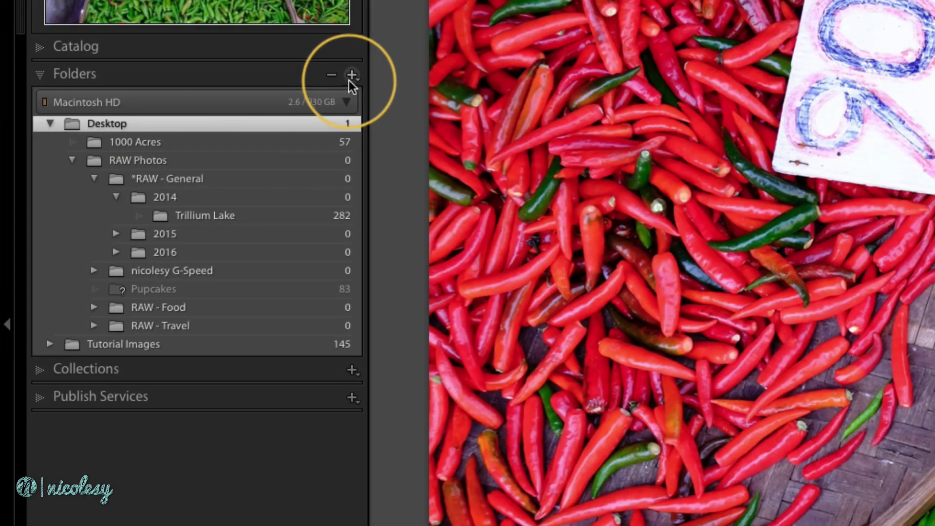
# Step: Turn on Show Photos in Subfolders so counts include subfolders, then collapse 2014
pyautogui.click(350, 77)
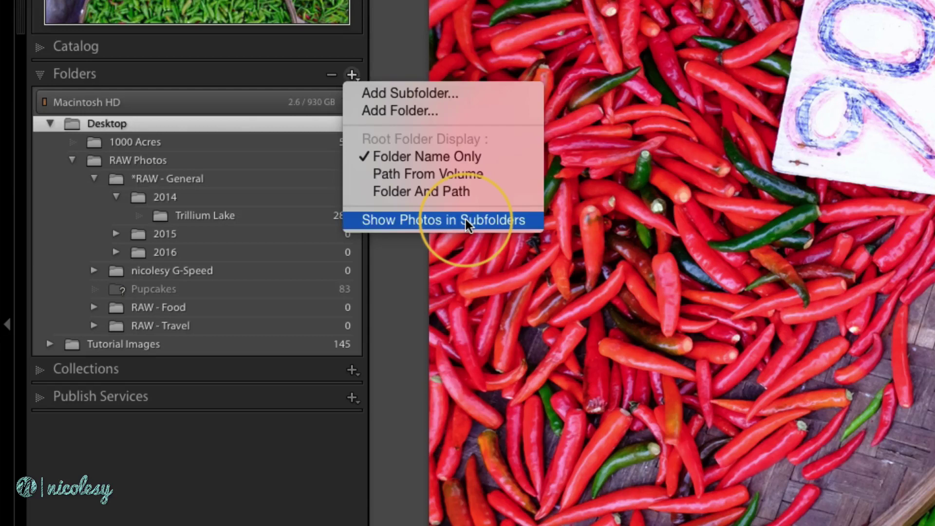
pyautogui.click(465, 219)
pyautogui.click(116, 196)
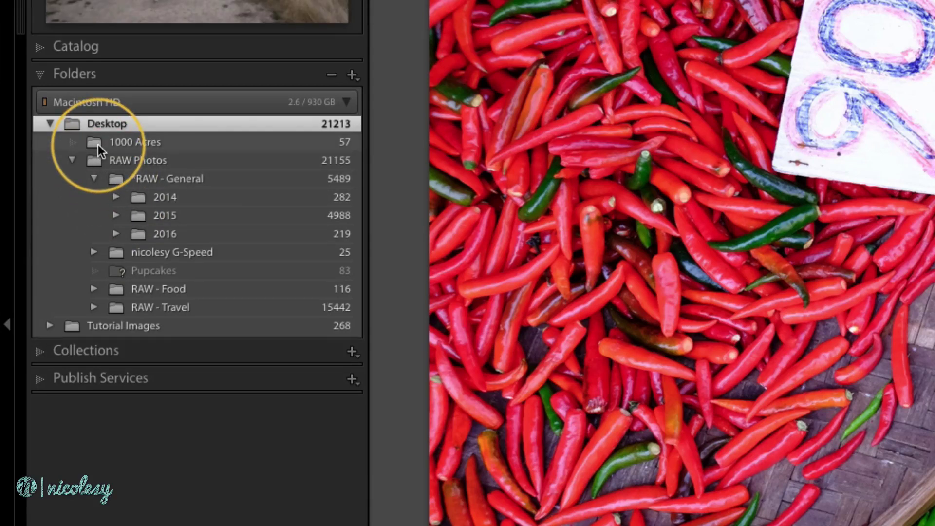
# Step: Move the 1000 Acres folder on disk into 2016 and view its 57 photos
pyautogui.moveTo(98, 144); pyautogui.dragTo(159, 229)
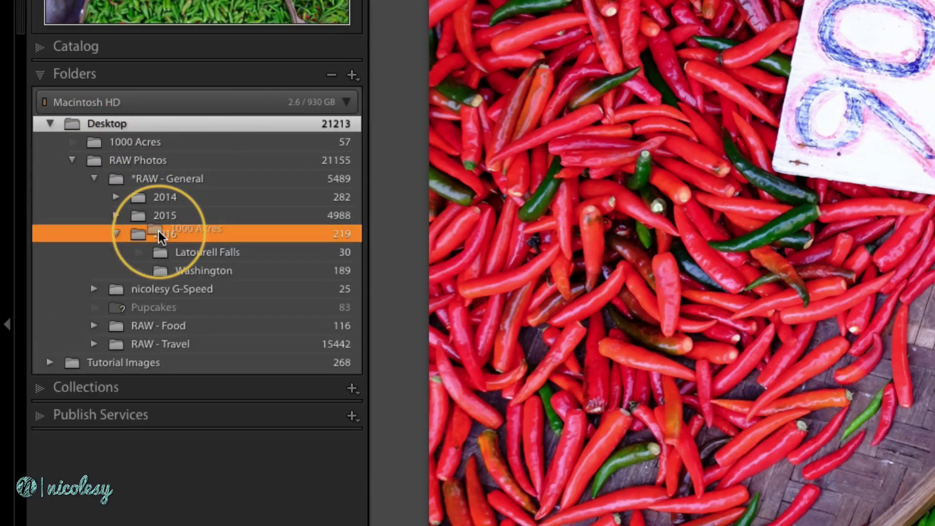
pyautogui.moveTo(159, 229); pyautogui.dragTo(159, 231)
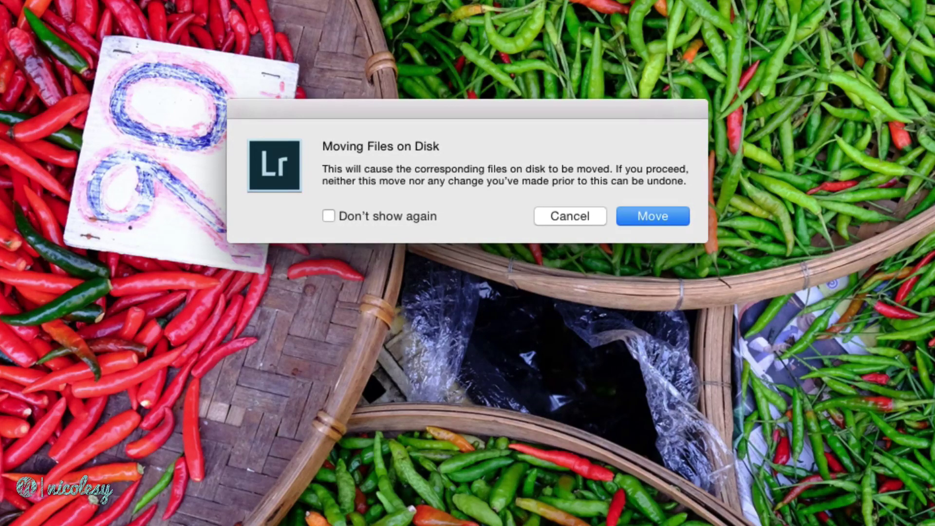
pyautogui.click(676, 214)
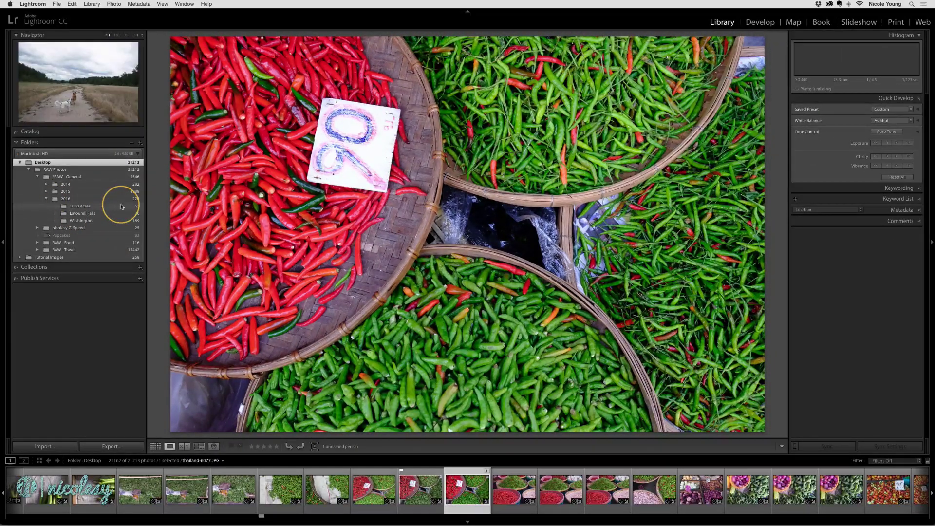
pyautogui.click(121, 205)
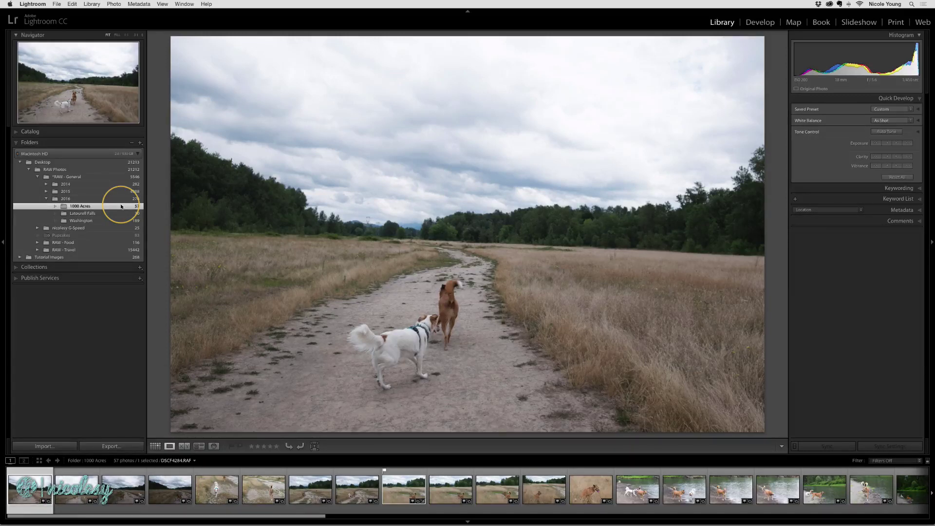
pyautogui.press('g')
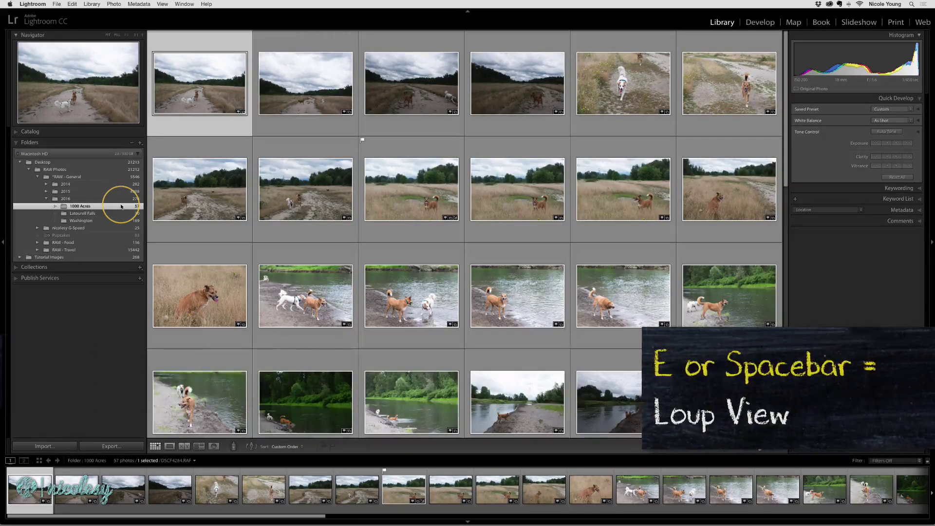
pyautogui.press('e')
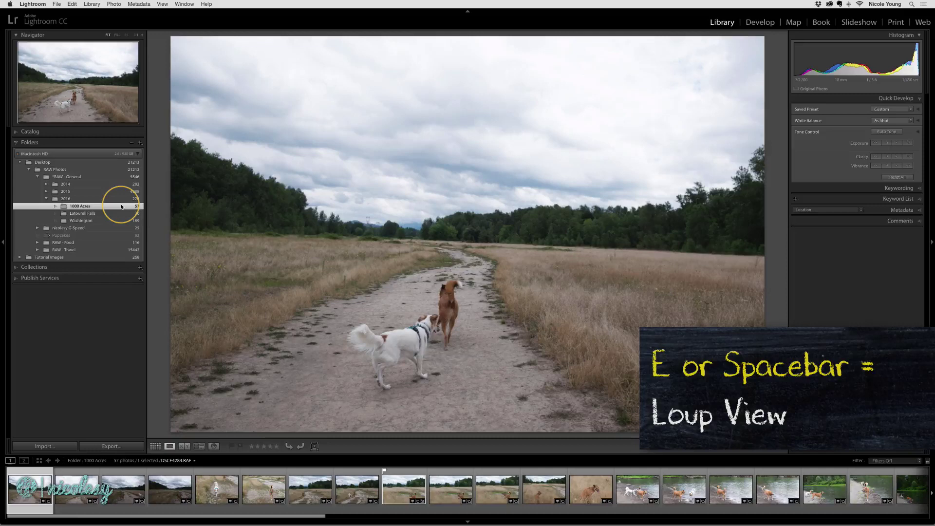
pyautogui.press('g')
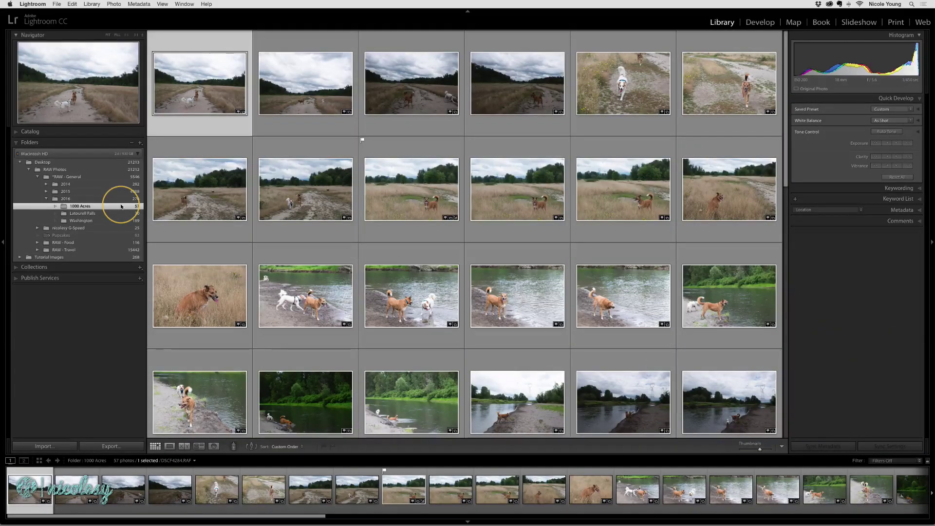
pyautogui.press('-')
pyautogui.press('-')
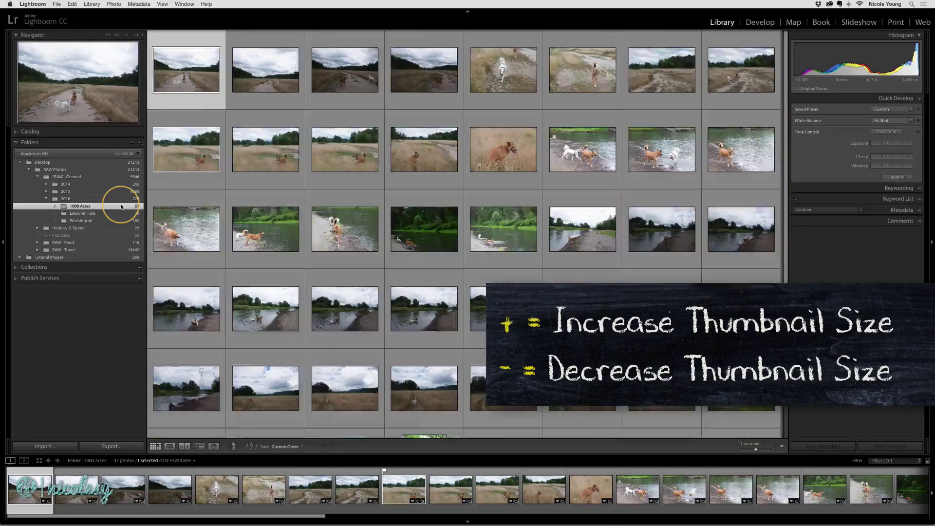
pyautogui.press('=')
pyautogui.press('=')
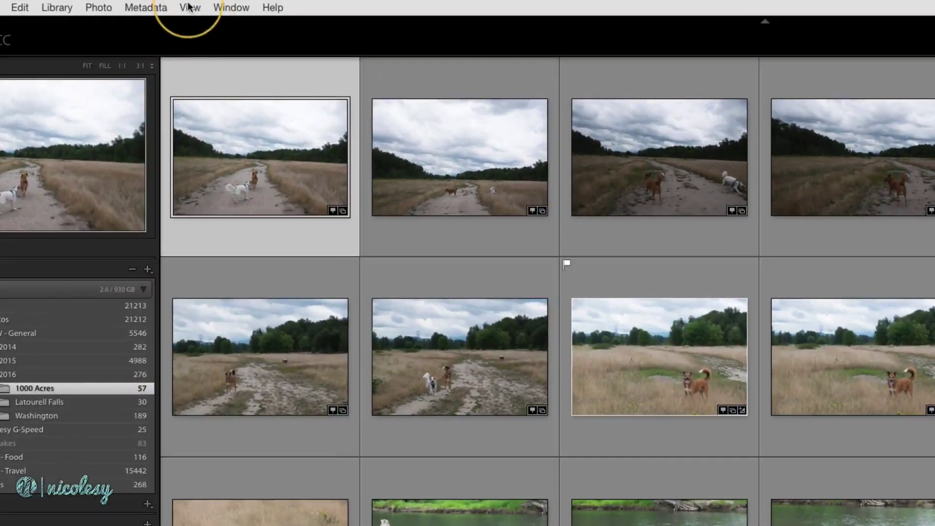
# Step: Sort the 1000 Acres photos by capture time, then by Pick using the toolbar Sort control
pyautogui.click(189, 7)
pyautogui.moveTo(219, 183)
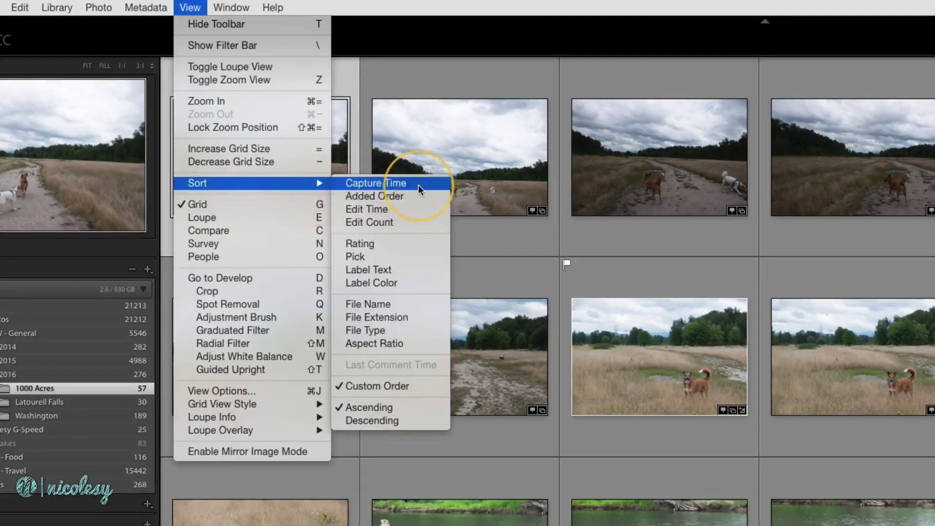
pyautogui.click(418, 184)
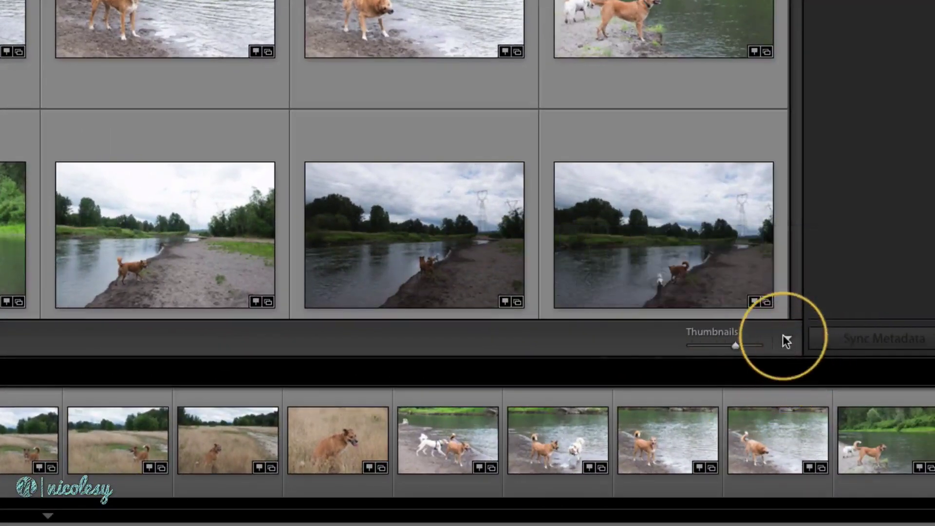
pyautogui.click(783, 336)
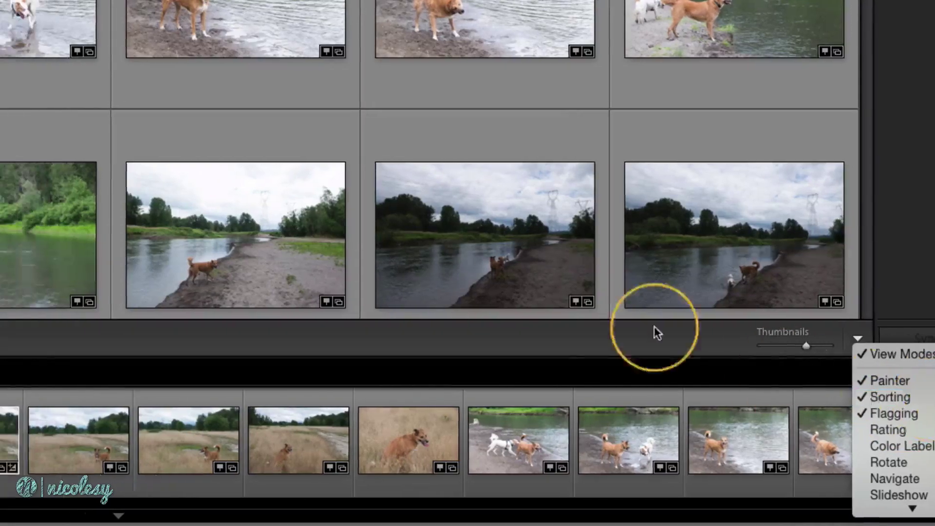
pyautogui.click(229, 336)
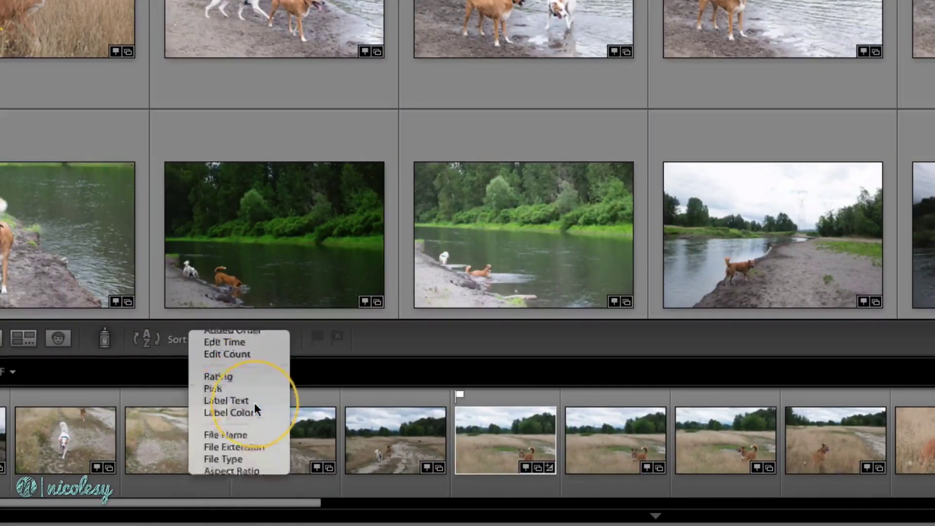
pyautogui.click(213, 389)
# Step: Drag a sitting-dog photo into place ahead of the two white-dog shots
pyautogui.scroll(10, 479, 361)
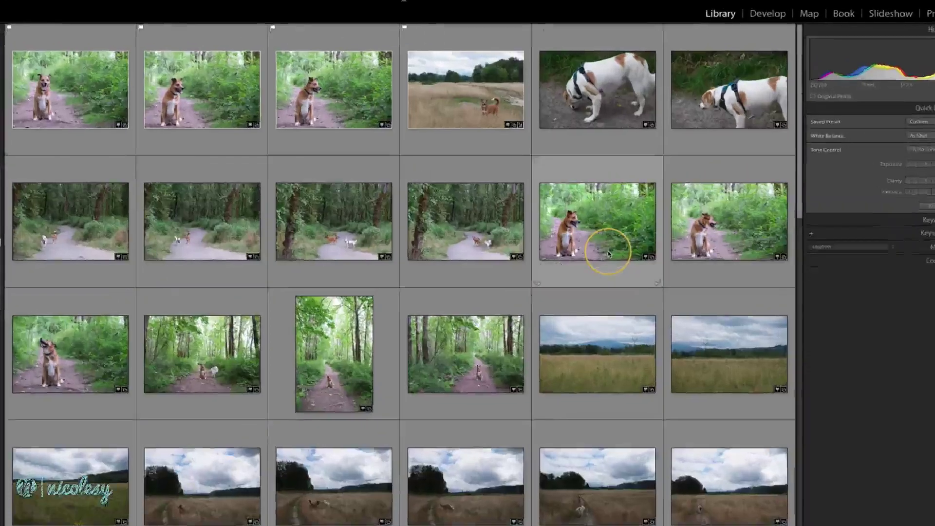
pyautogui.moveTo(627, 197); pyautogui.dragTo(586, 140)
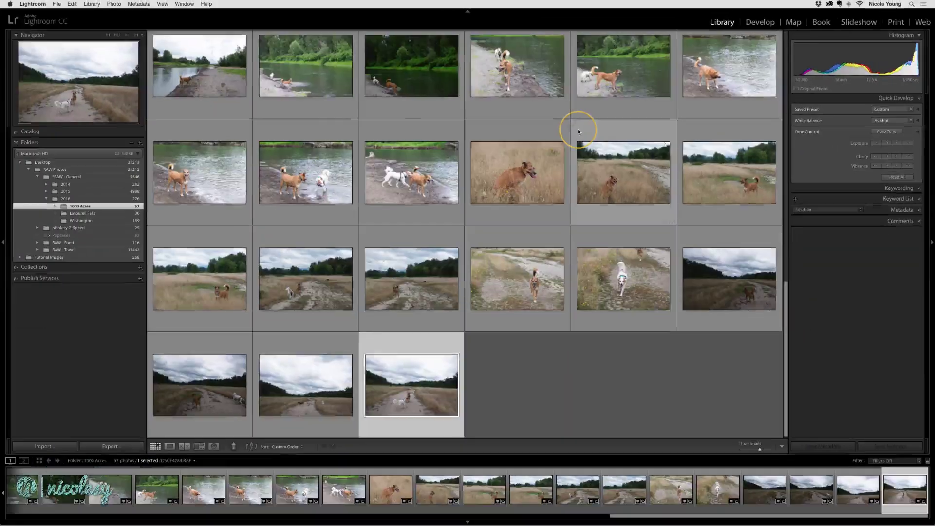
pyautogui.moveTo(428, 231); pyautogui.dragTo(551, 178)
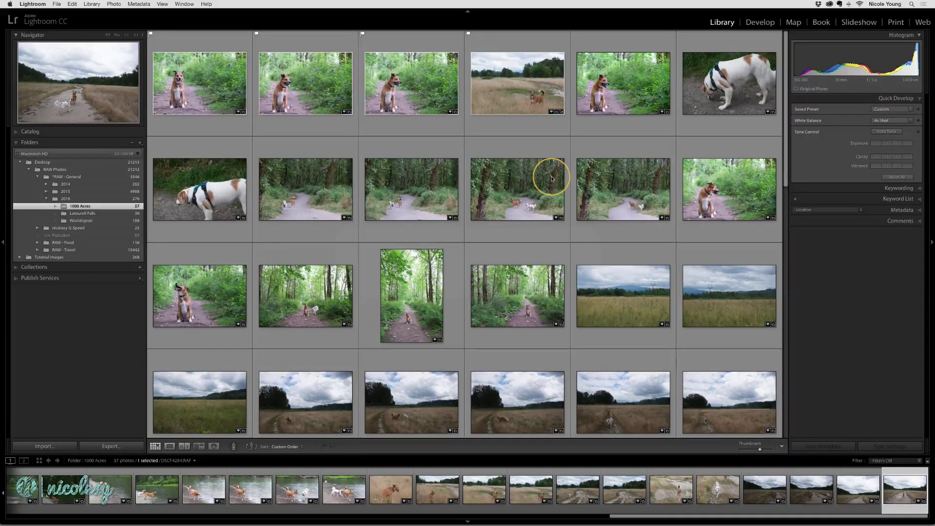
# Step: Remove both white-dog photos from the catalog only, leaving 55 photos in 1000 Acres
pyautogui.click(209, 171)
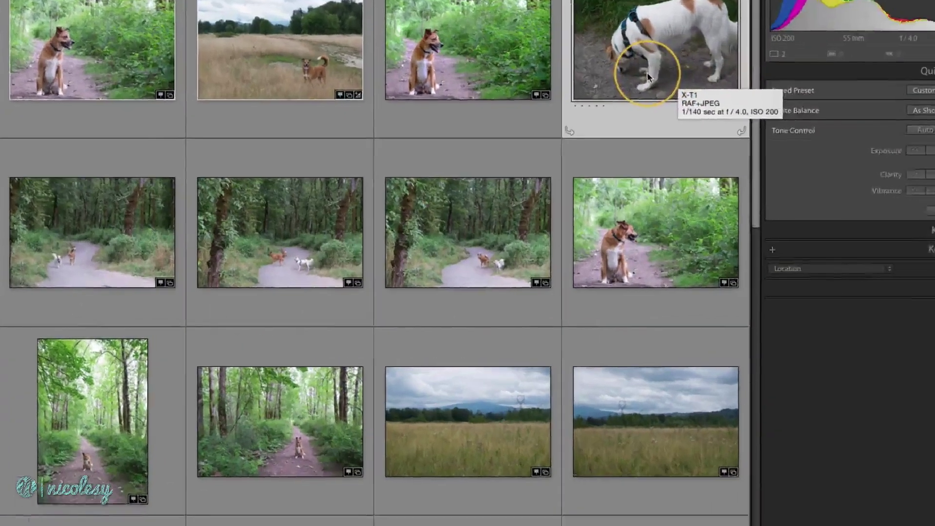
pyautogui.rightClick(831, 124)
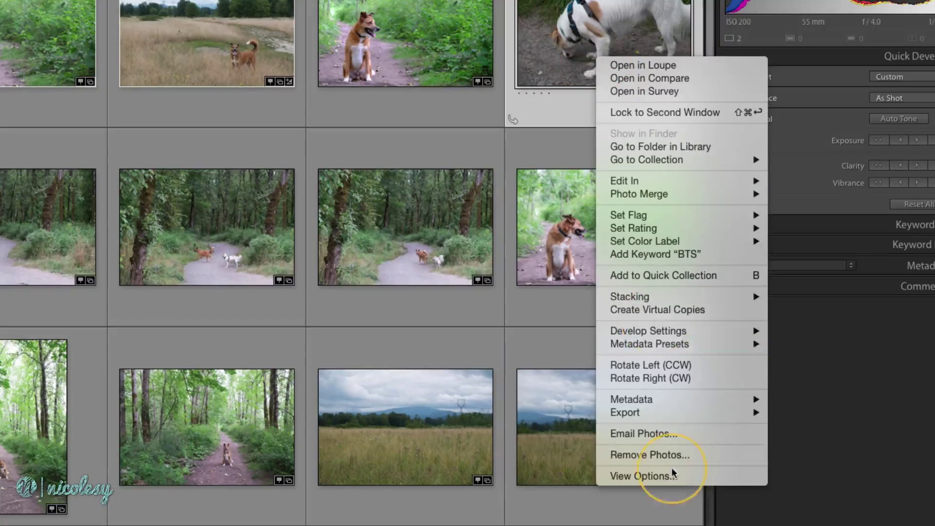
pyautogui.click(680, 455)
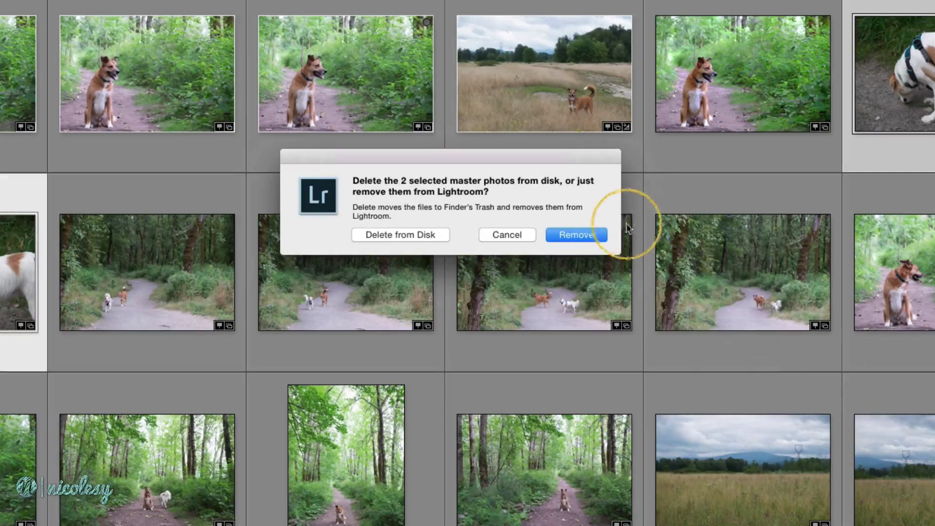
pyautogui.click(601, 232)
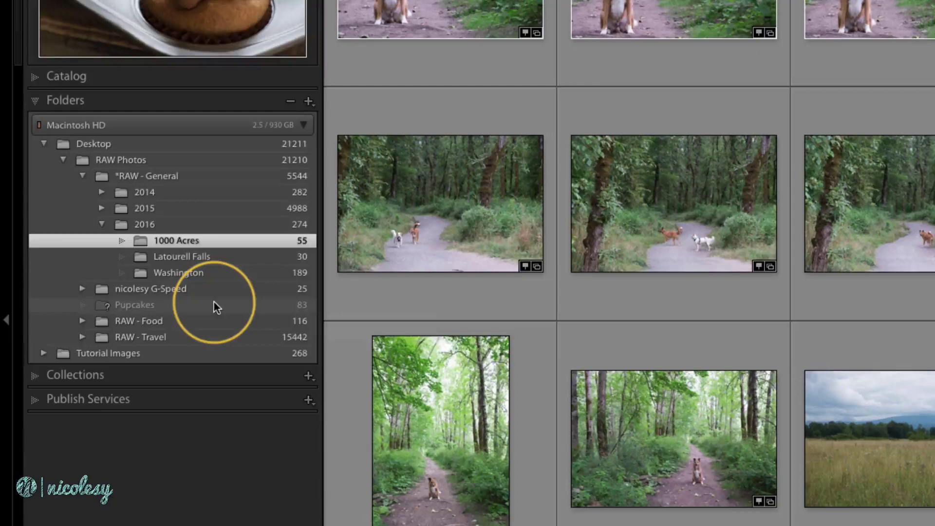
# Step: Remove the missing Pupcakes folder from the Folders panel
pyautogui.rightClick(216, 306)
pyautogui.click(304, 325)
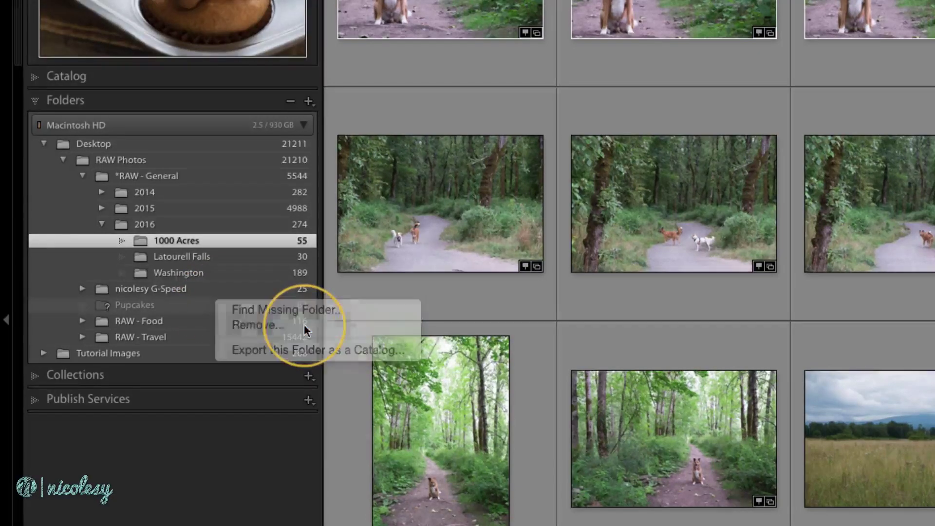